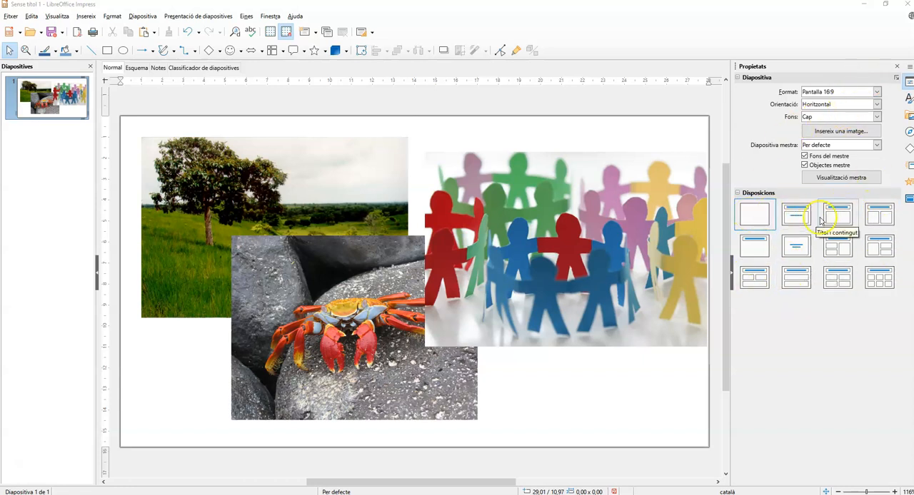
click(908, 100)
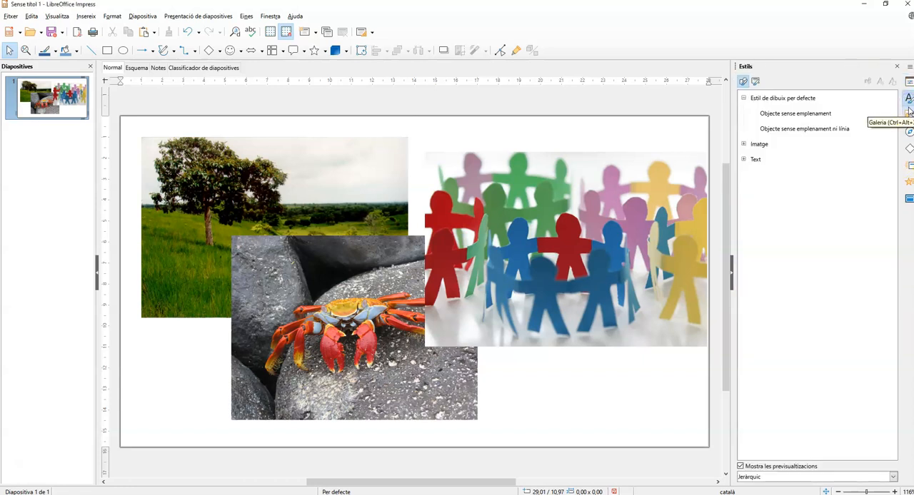
click(908, 117)
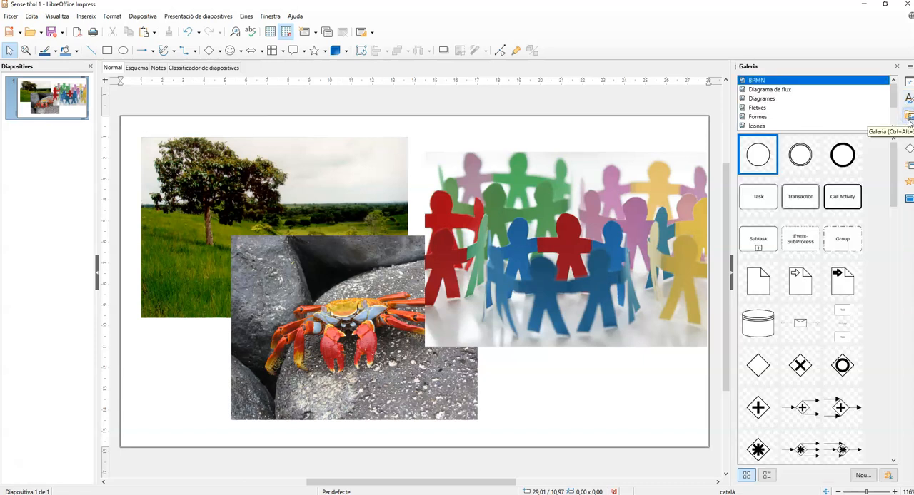
click(908, 131)
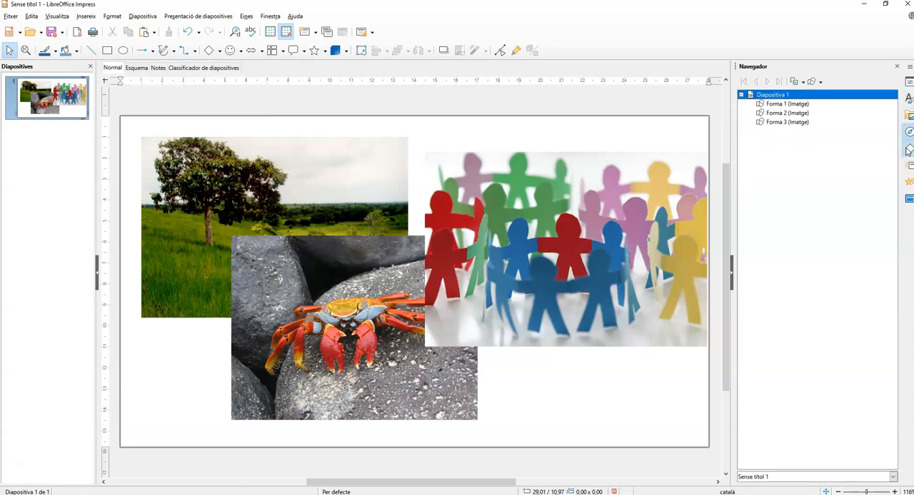
click(908, 147)
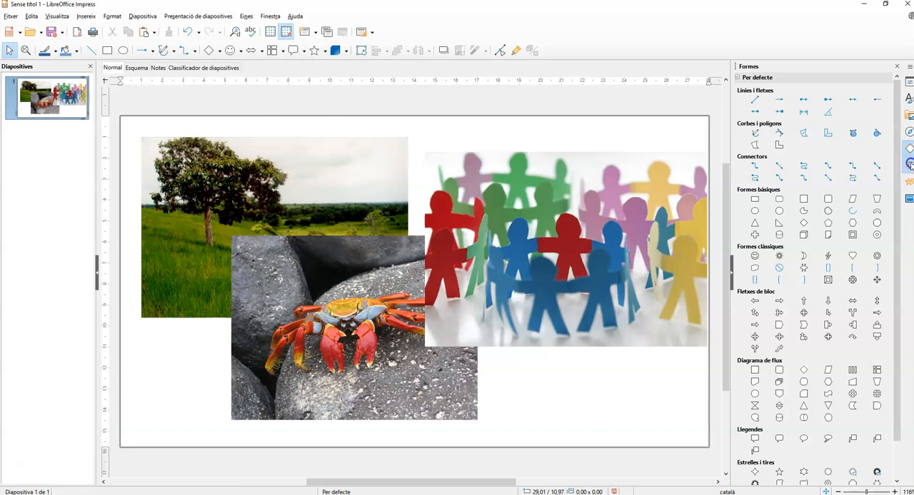
click(909, 165)
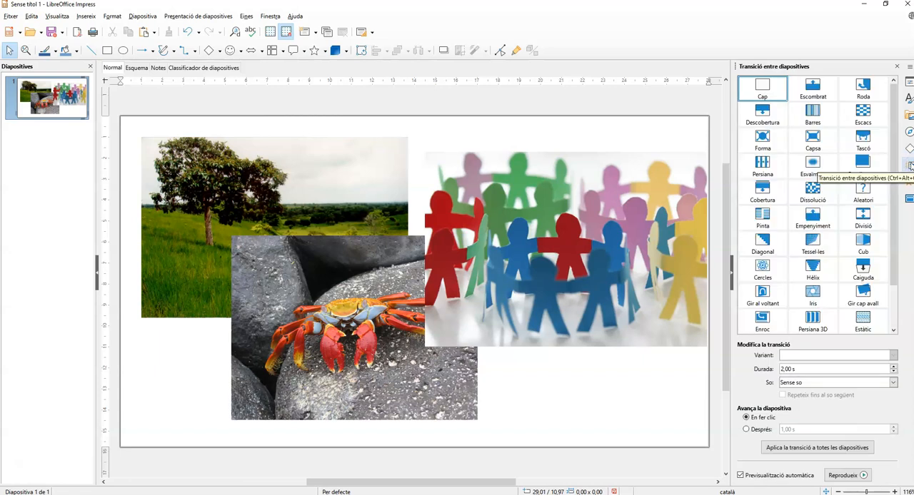
Step: Add an animation effect to the tree landscape image
click(908, 184)
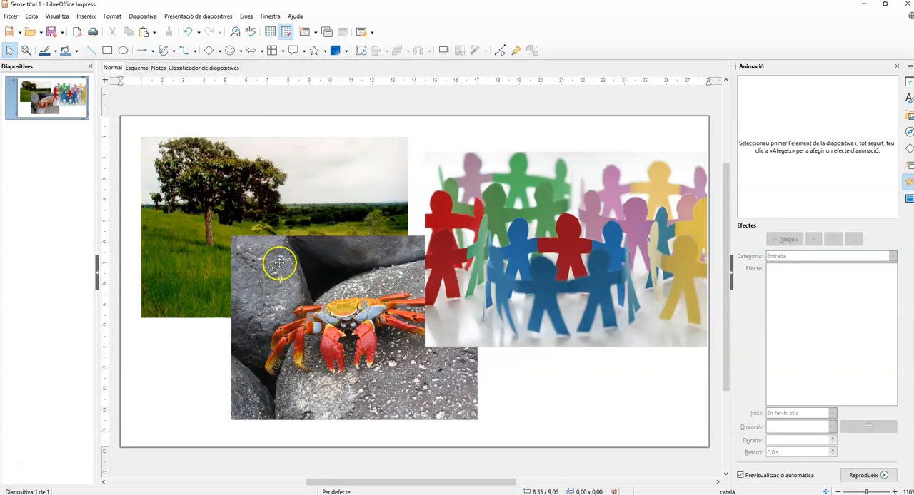
click(211, 194)
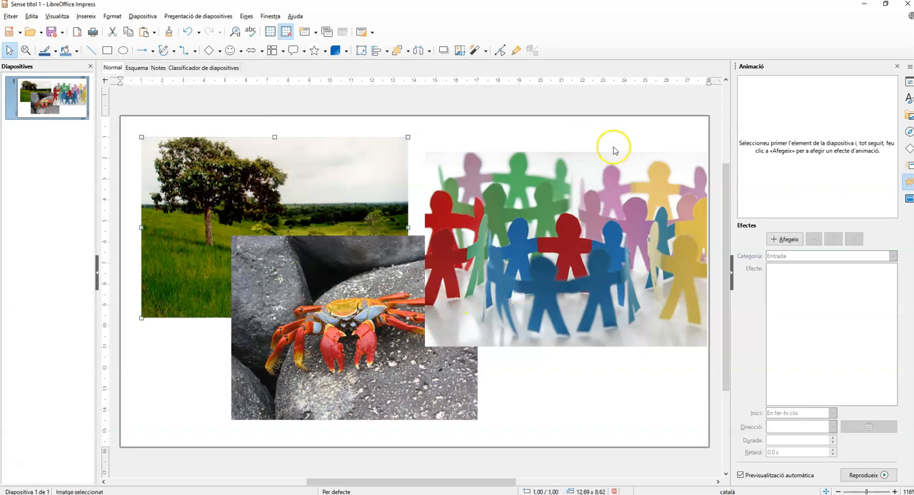
click(778, 241)
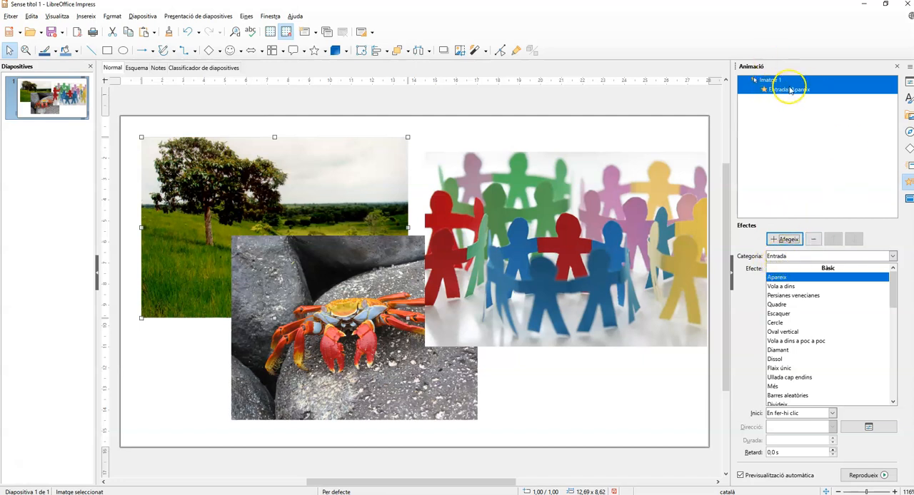
Step: Review the animation categories for the tree image, keep Entrada and choose the Bumerang effect
click(892, 258)
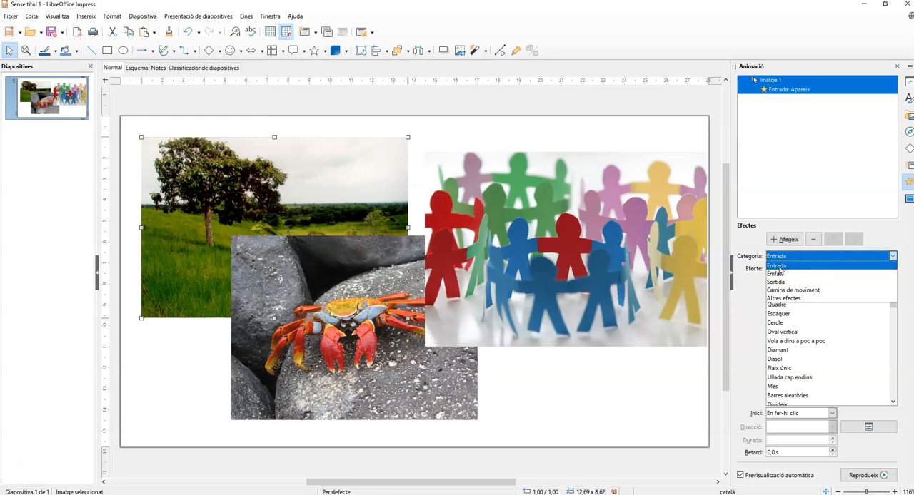
click(777, 273)
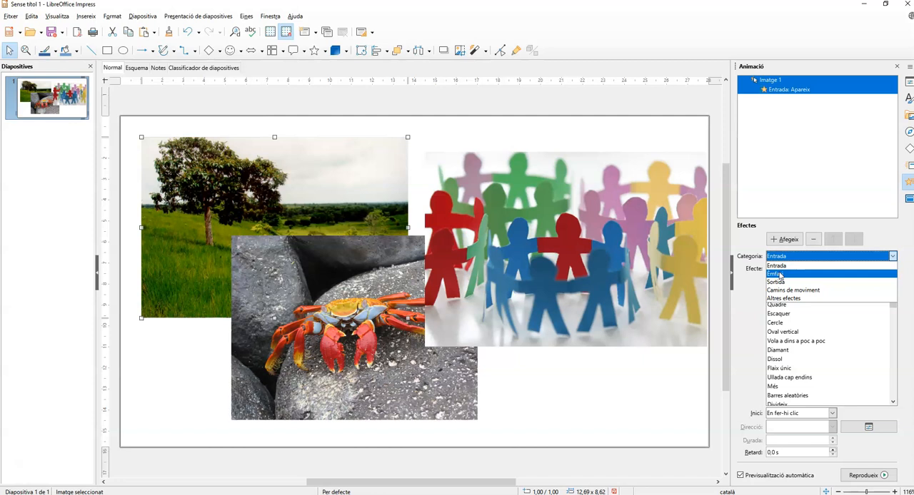
click(781, 283)
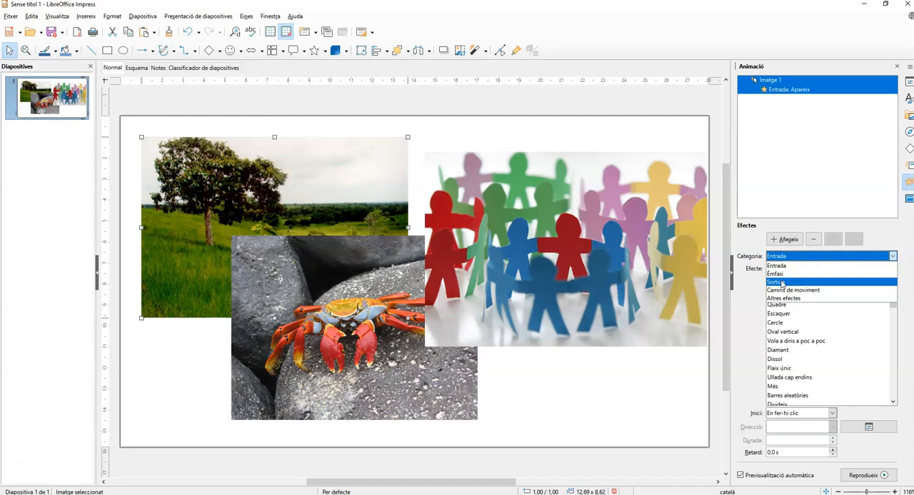
click(783, 291)
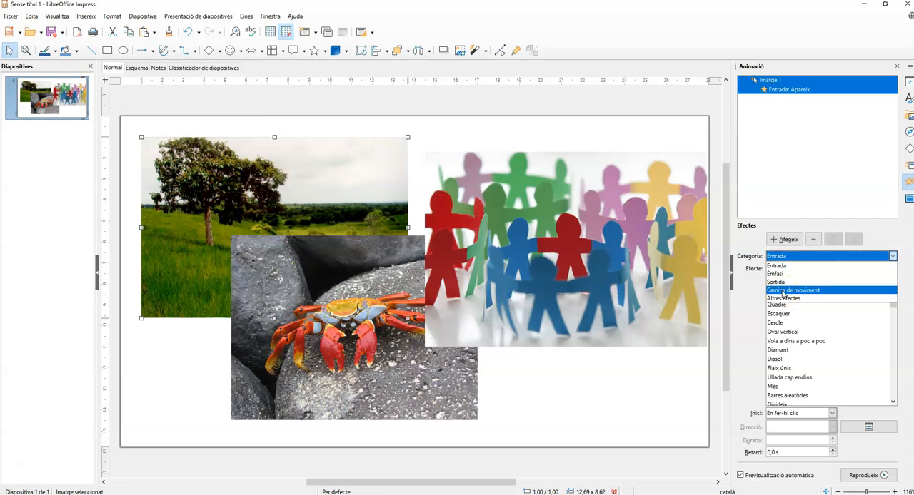
click(783, 299)
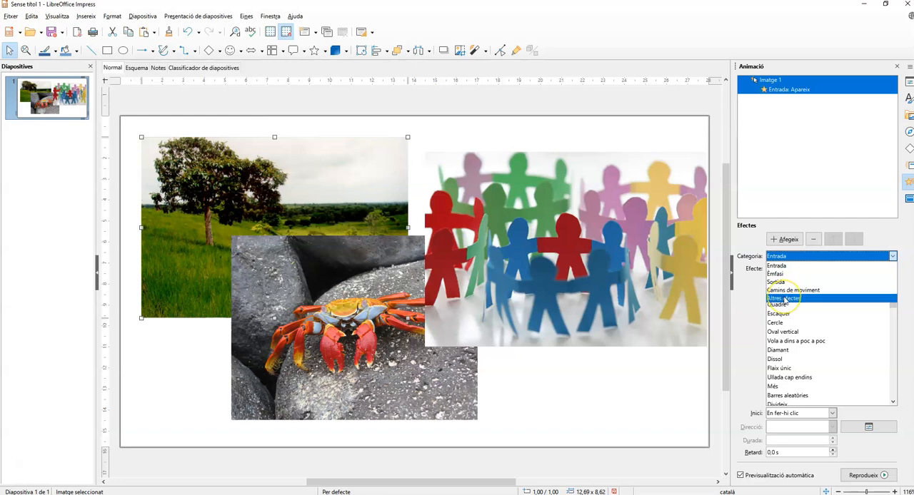
click(777, 266)
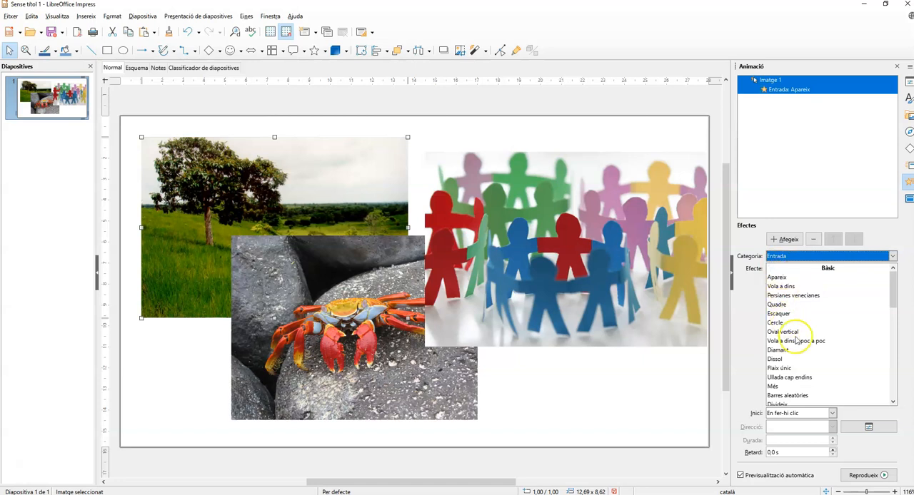
scroll(801, 379, down, 5)
scroll(798, 383, down, 2)
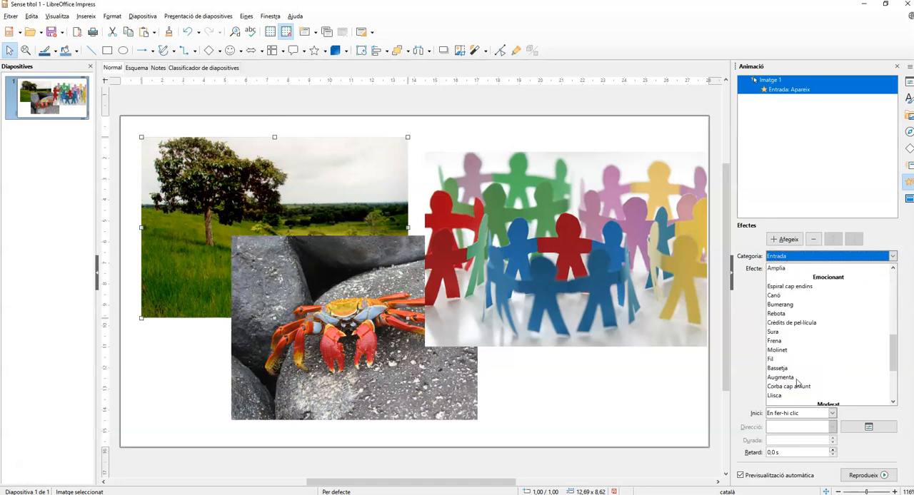
click(781, 305)
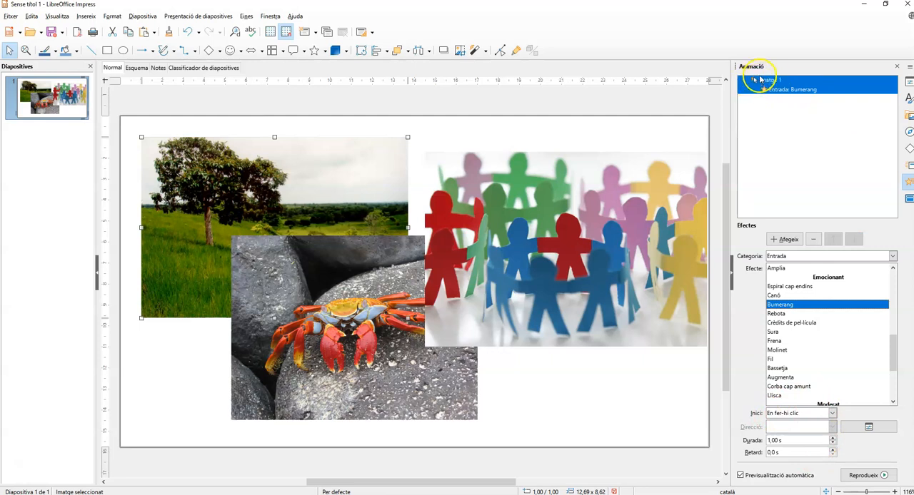
Step: Review the start options of the tree image's animation and set its duration to 3 seconds
click(821, 416)
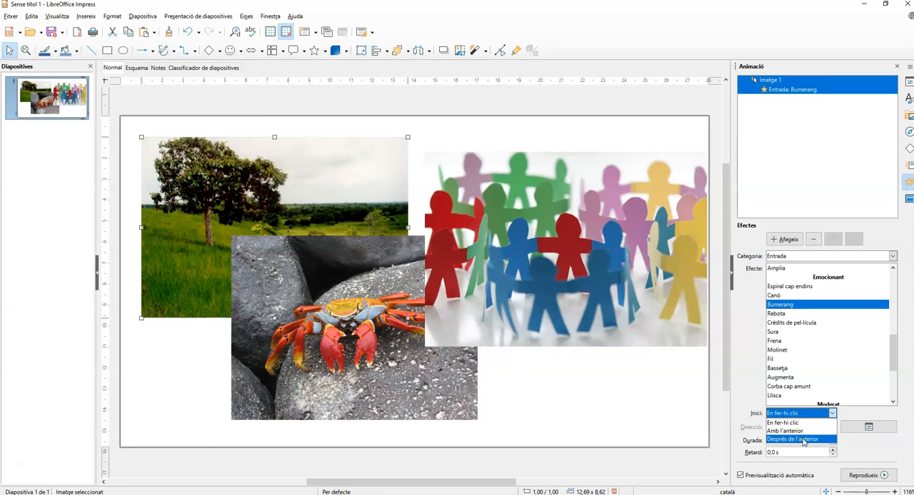
click(743, 403)
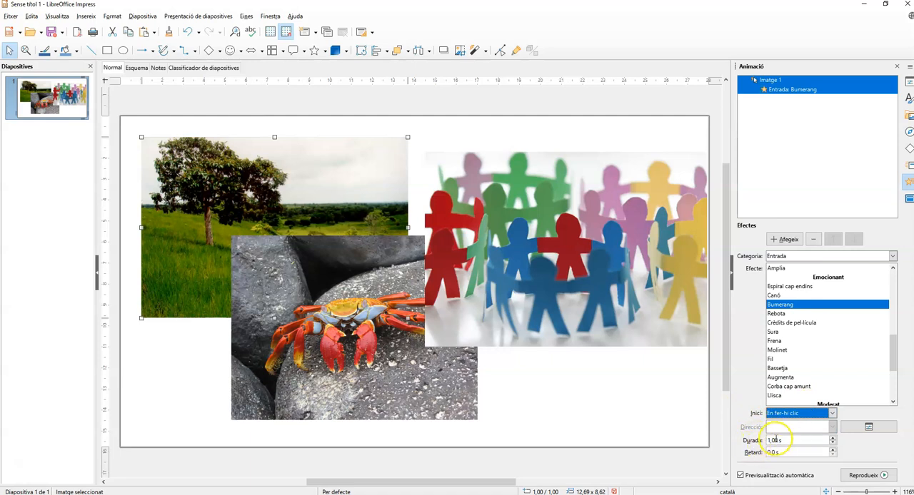
click(833, 439)
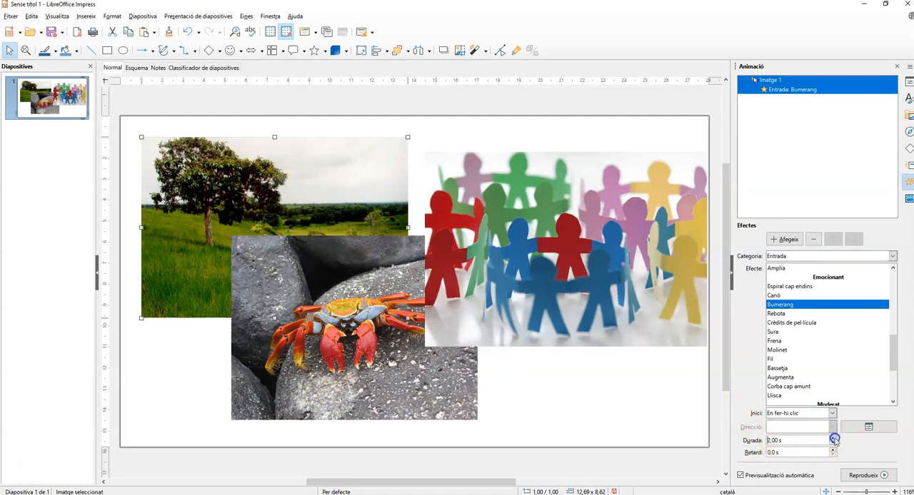
click(833, 437)
click(833, 444)
Step: Add the Persianes venecianes entrance animation to the crab image
click(344, 365)
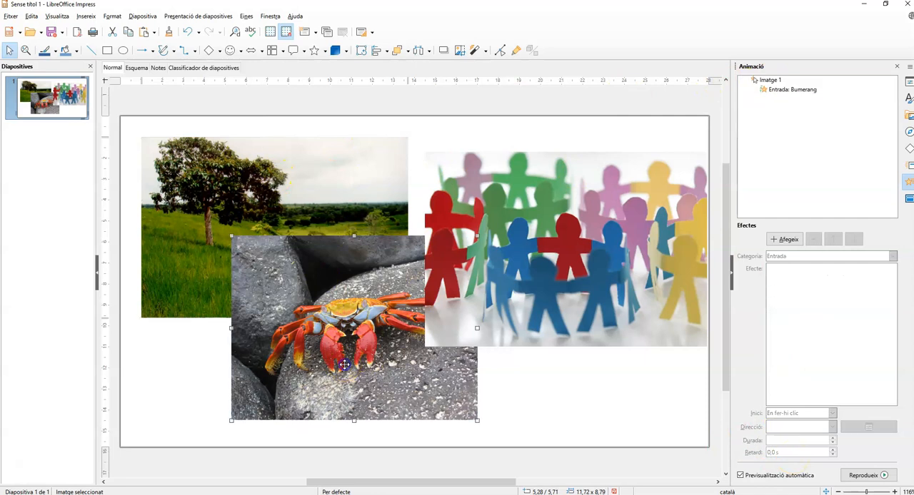
click(778, 240)
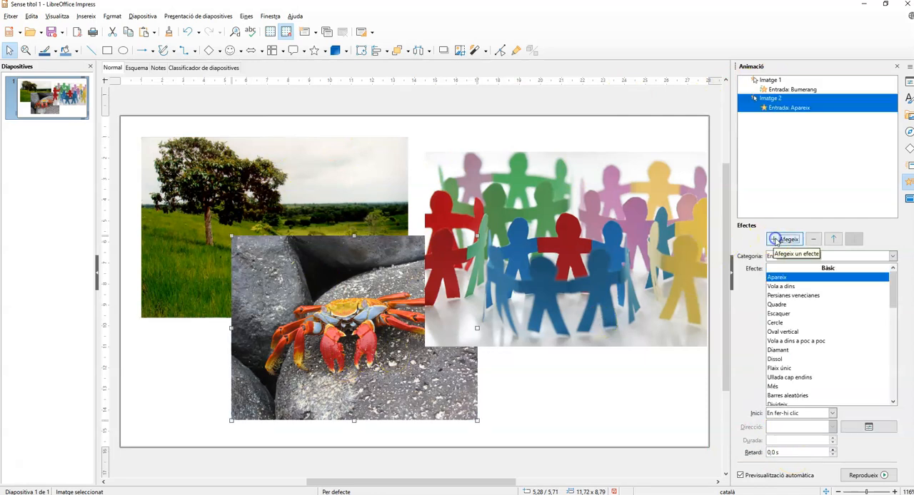
click(790, 296)
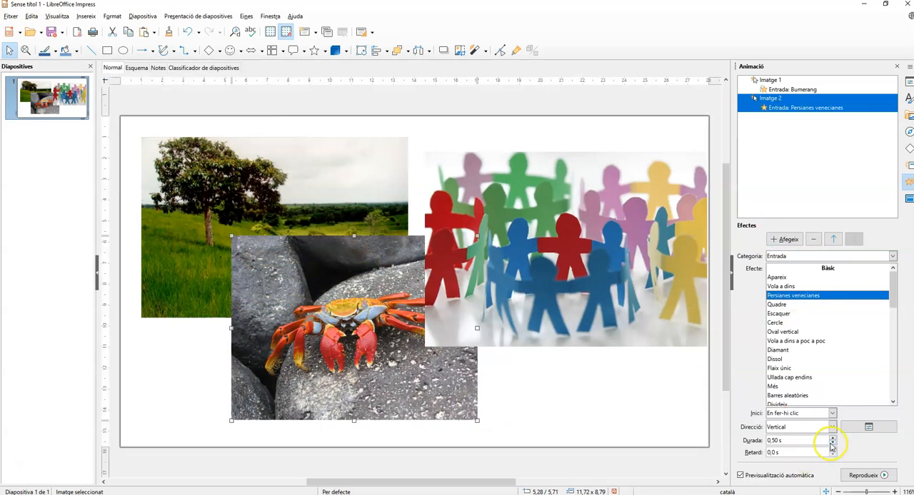
Step: Set the crab animation's duration to 2.5 seconds and its direction to Horitzontal, previewing the effect after each change
click(832, 438)
click(832, 438)
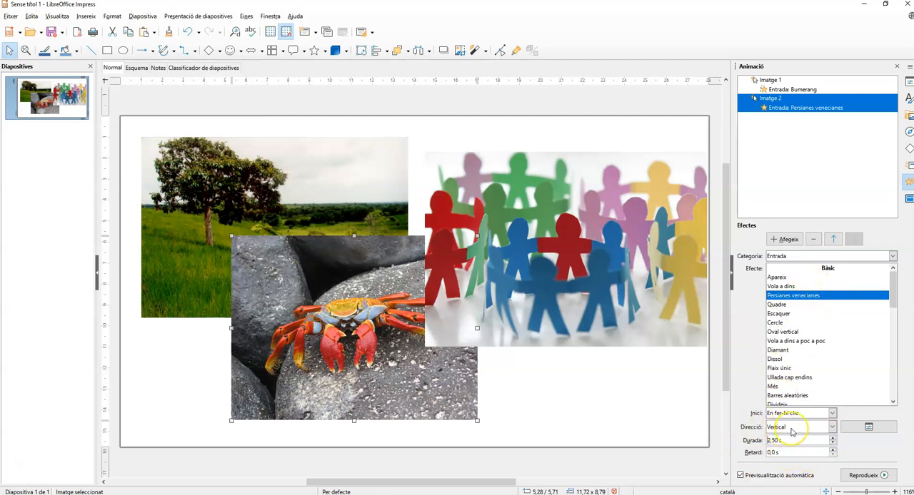
click(885, 476)
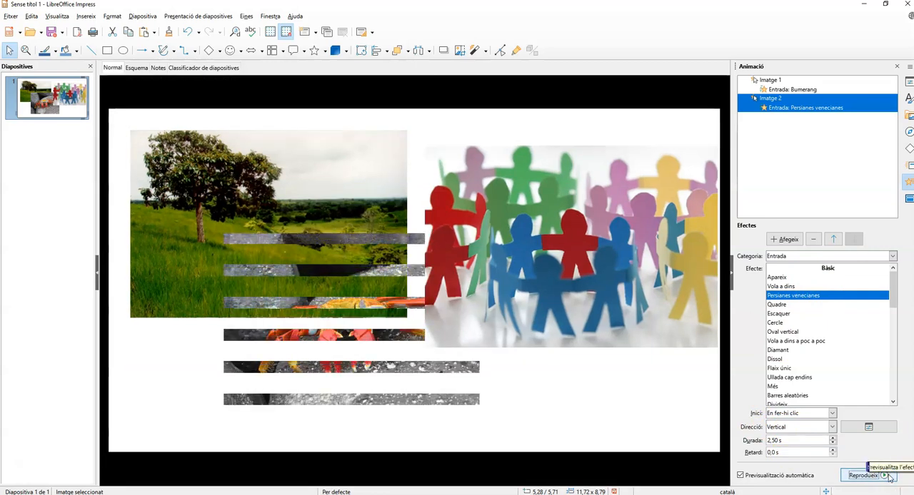
click(782, 428)
click(785, 447)
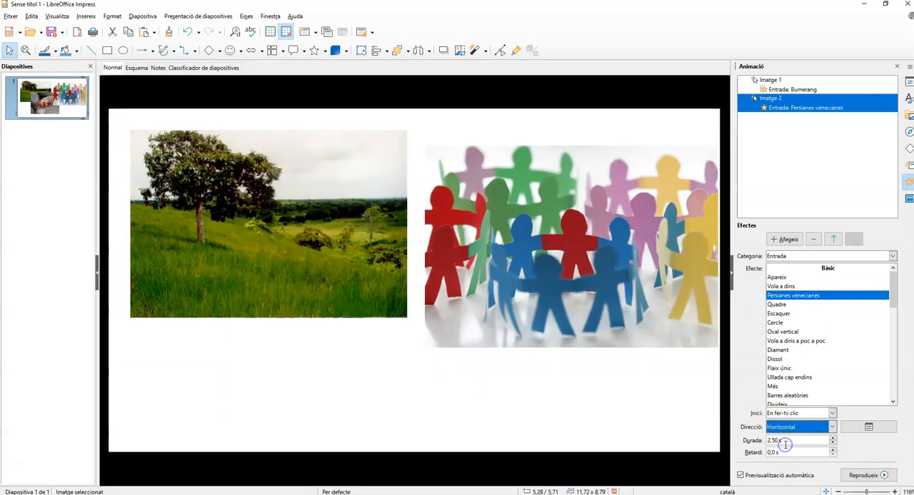
click(880, 479)
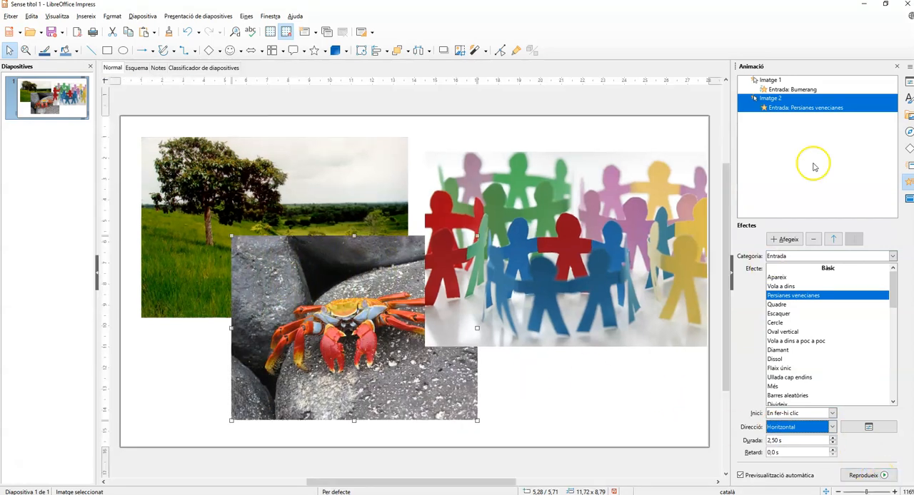
Step: Add the Oval vertical entrance animation to the paper figures image with a duration of 2.5 seconds
click(783, 239)
click(780, 278)
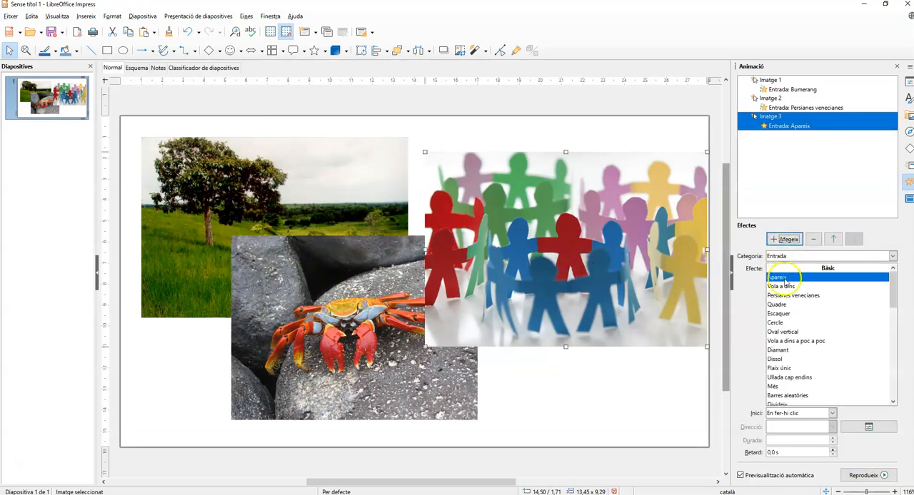
click(782, 332)
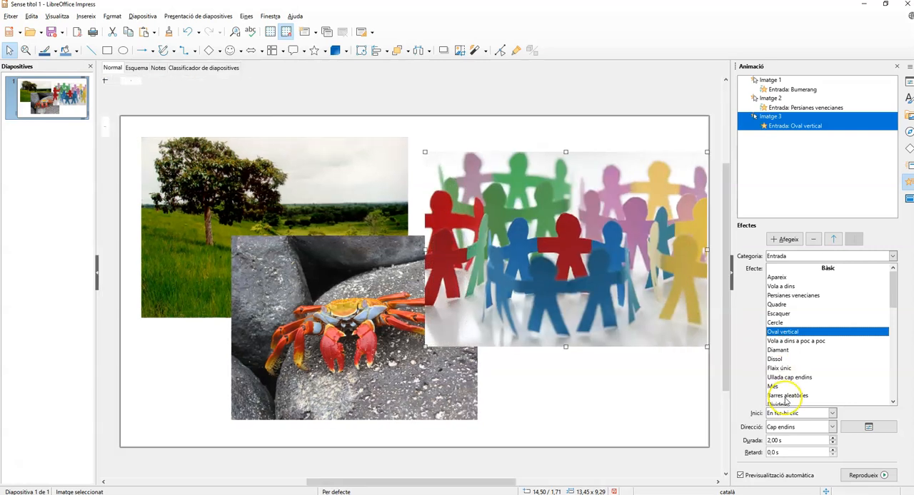
click(833, 437)
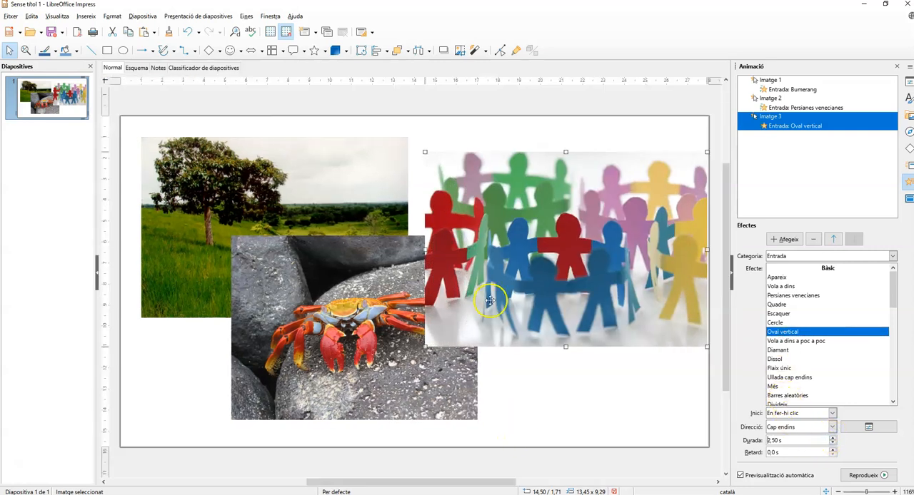
click(589, 409)
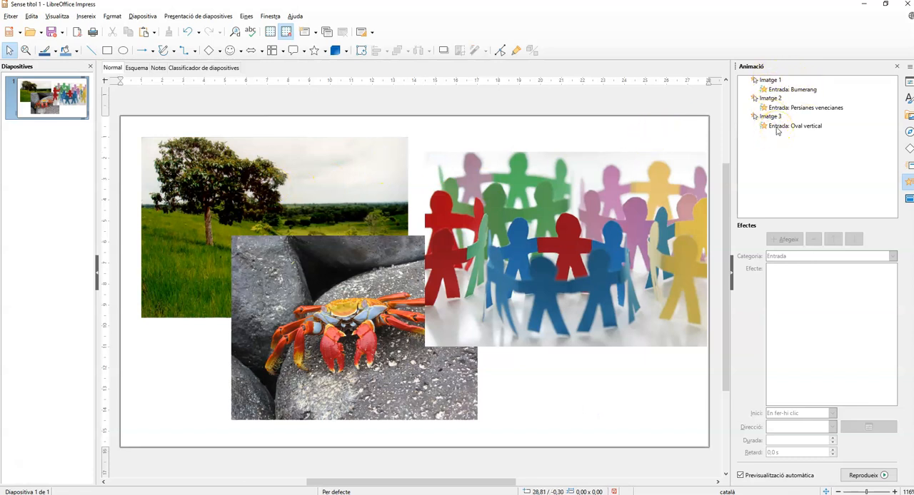
Step: Change the tree image's animation to the Quadre effect from the Sortida category
click(258, 181)
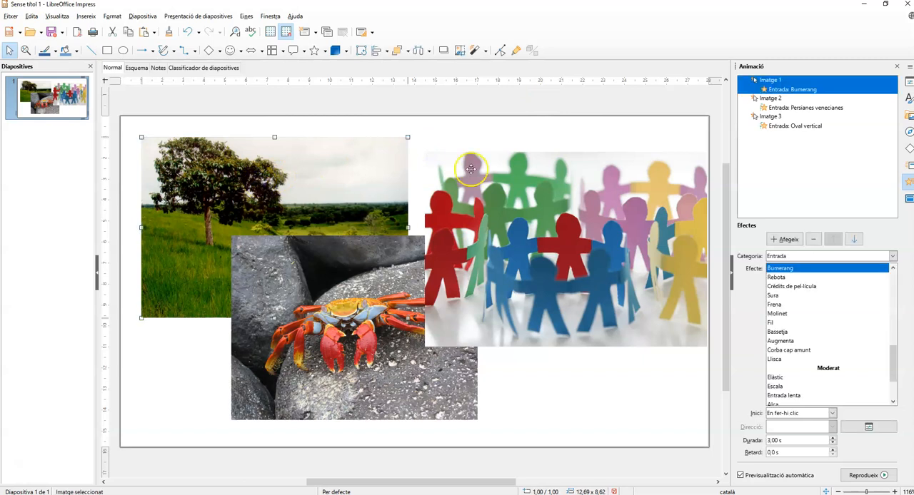
click(800, 256)
click(800, 283)
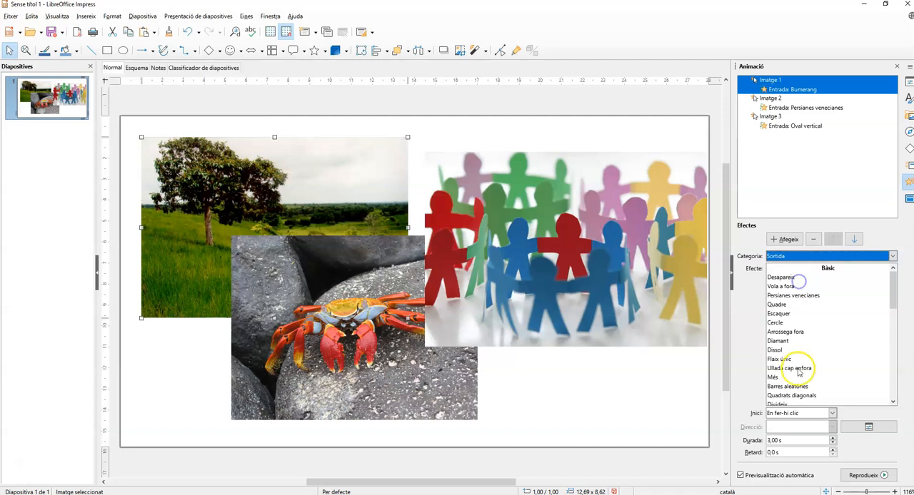
click(777, 304)
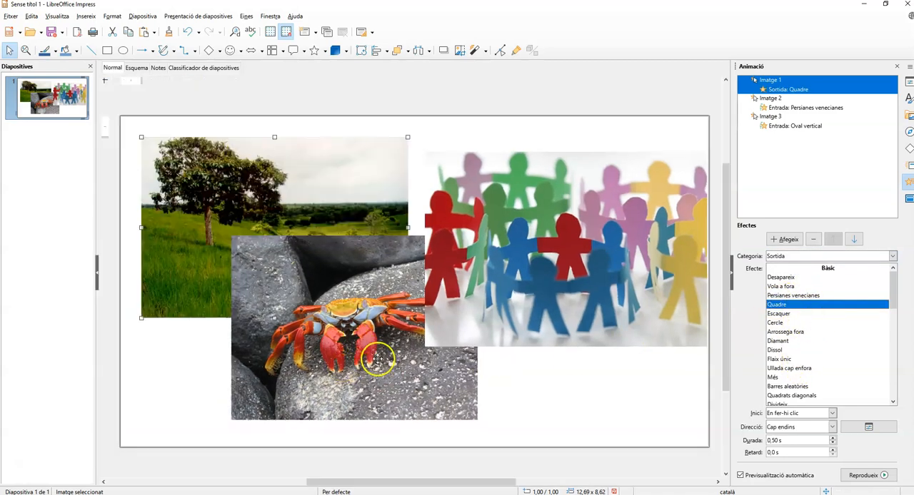
Step: Change the crab image's entrance effect to Vola a dins a poc a poc
click(379, 360)
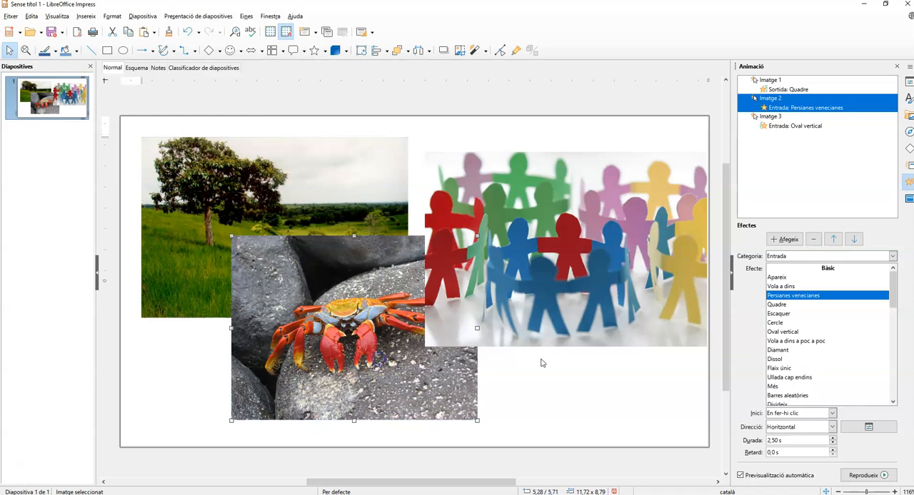
click(785, 342)
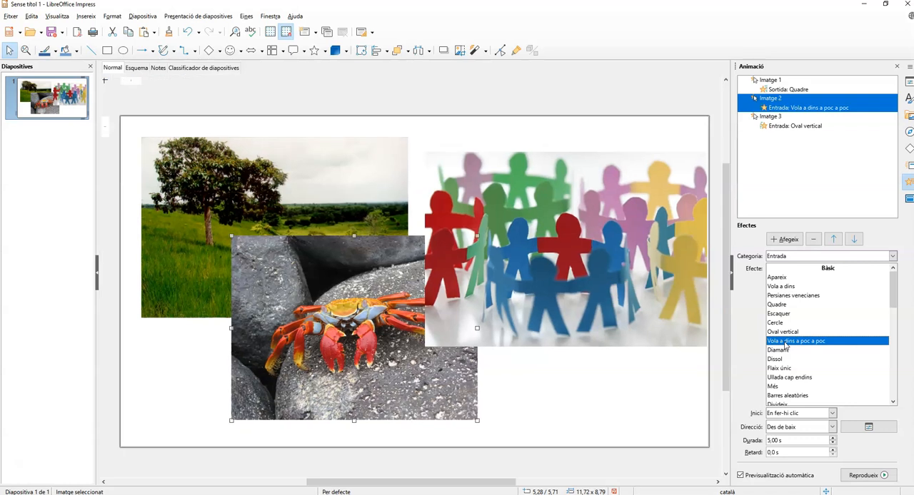
Step: Change the crab image's animation to the Ullada cap enfora effect from the Sortida category
click(771, 257)
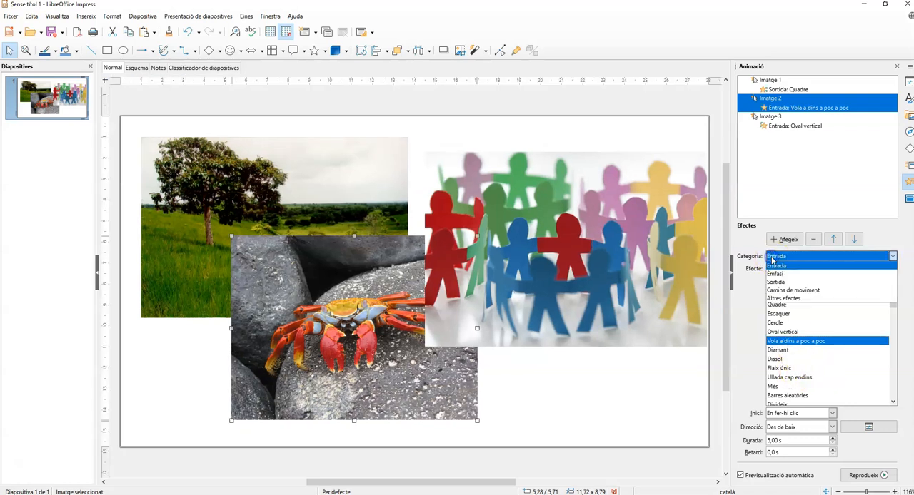
click(778, 283)
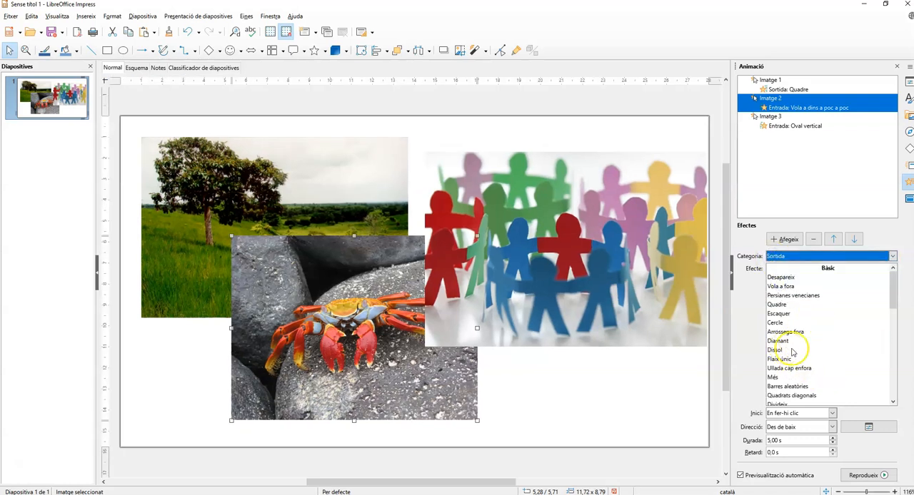
scroll(794, 350, down, 1)
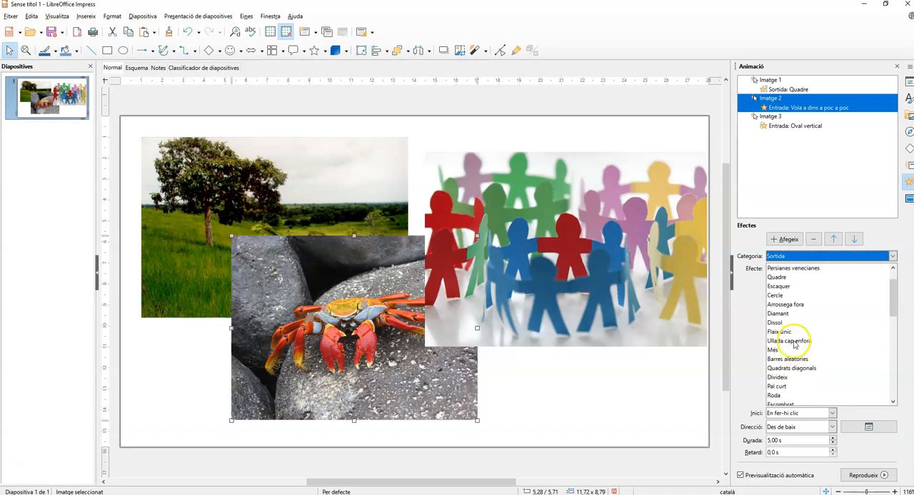
click(789, 343)
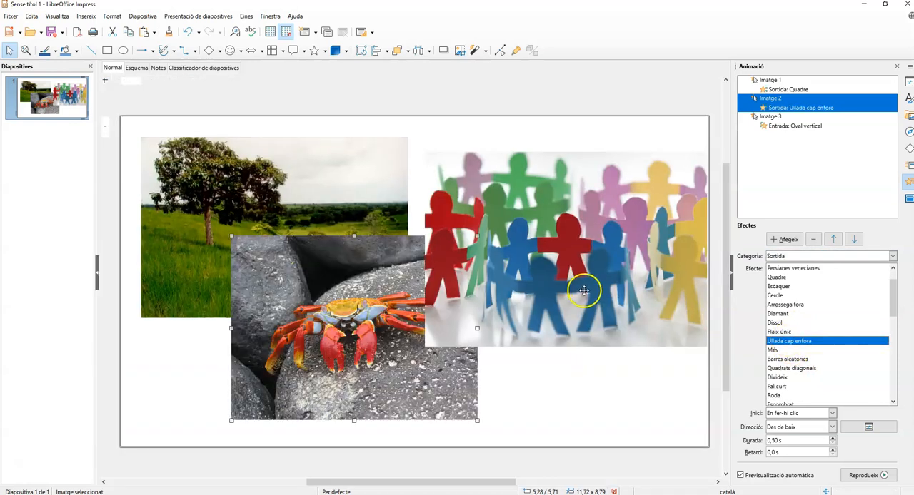
Step: Add a second animation to the paper figures image, using the Desapareix effect from the Sortida category
click(584, 290)
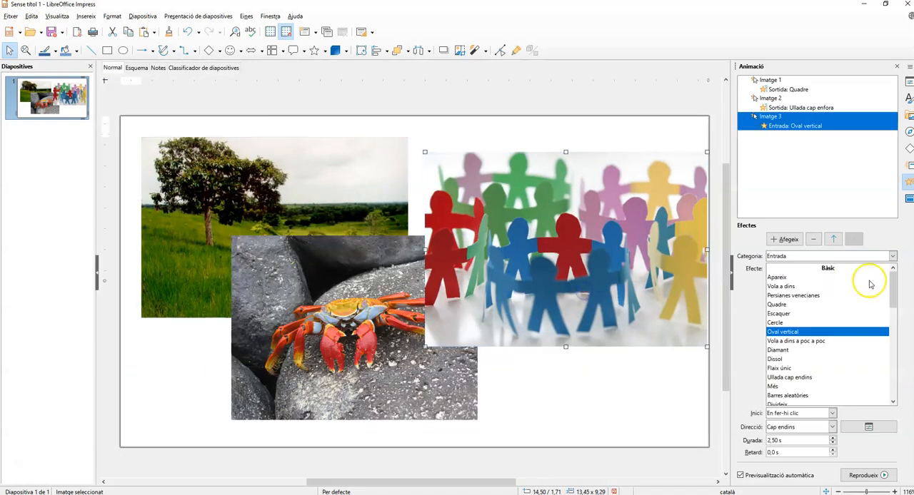
click(802, 256)
click(790, 283)
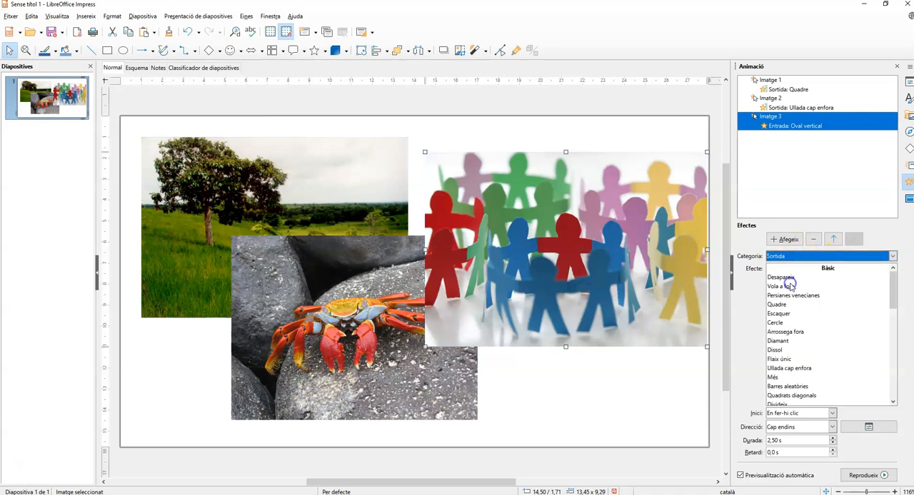
click(785, 239)
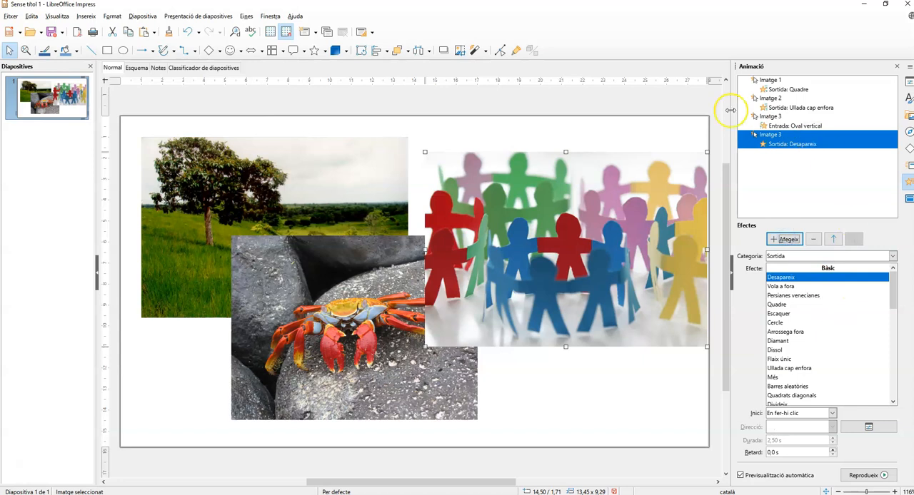
Step: Change the crab image's animation to the Persianes venecianes effect from the Entrada category
click(778, 108)
click(785, 106)
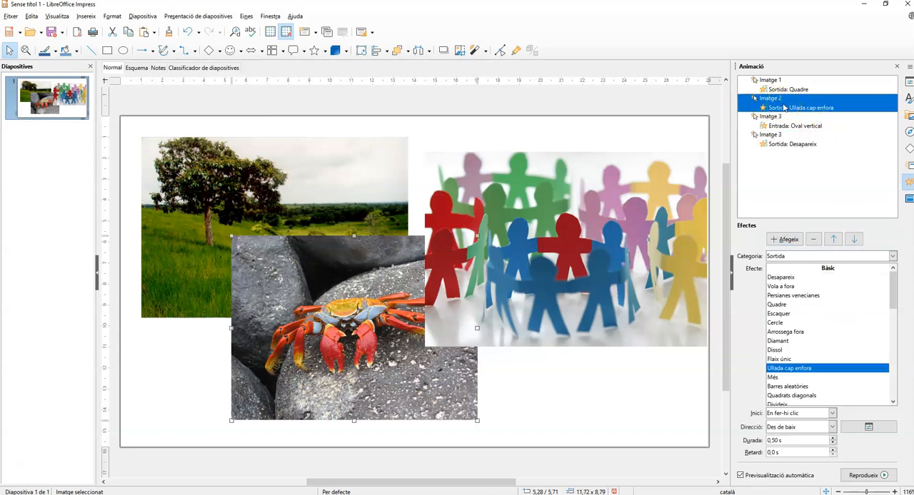
click(785, 256)
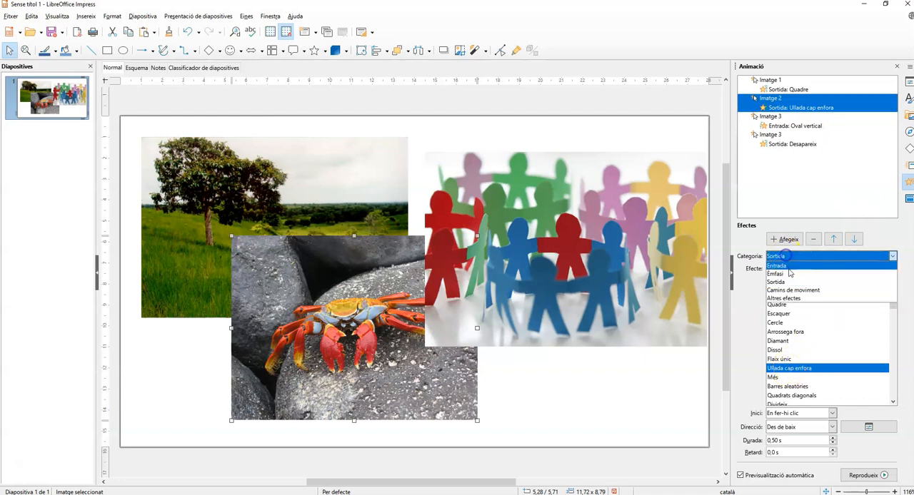
click(776, 266)
click(781, 106)
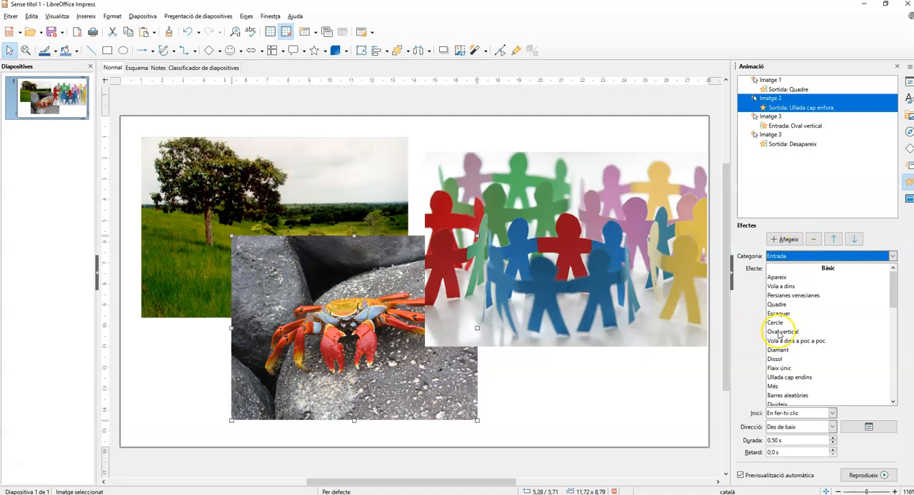
click(790, 296)
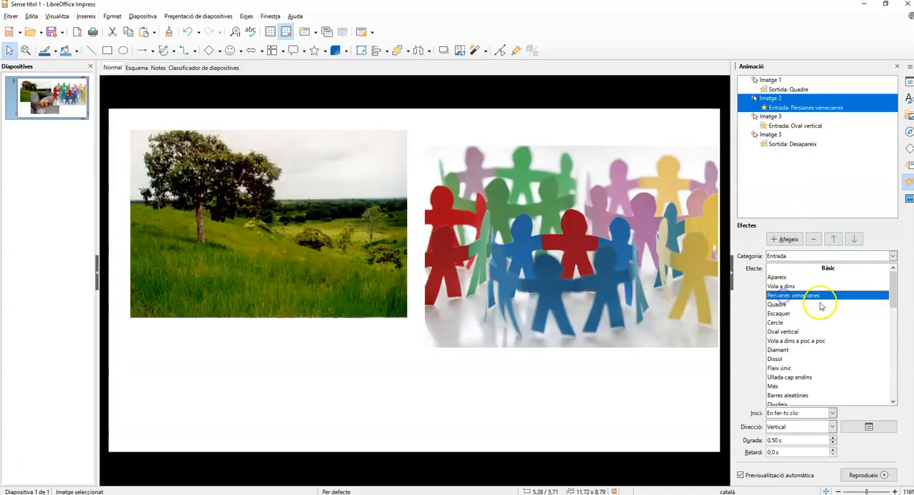
Step: Change the tree image's animation to the Vola a dins effect from the Entrada category
click(780, 125)
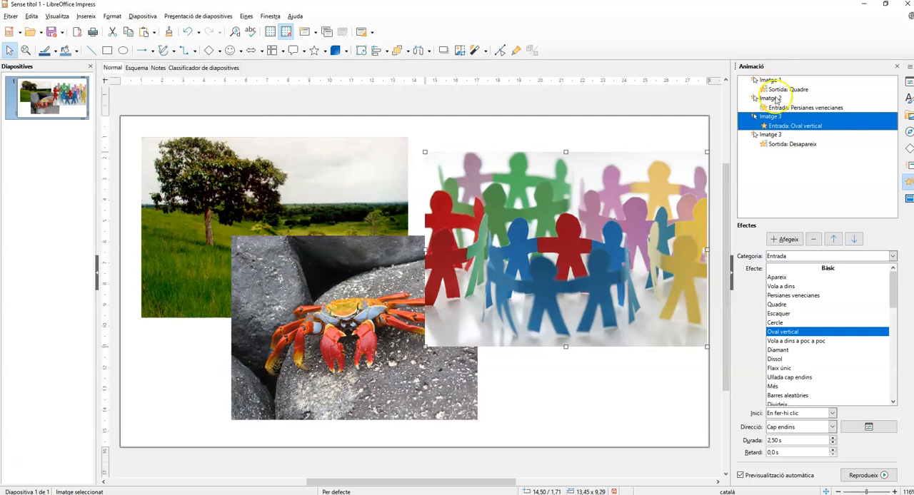
click(777, 89)
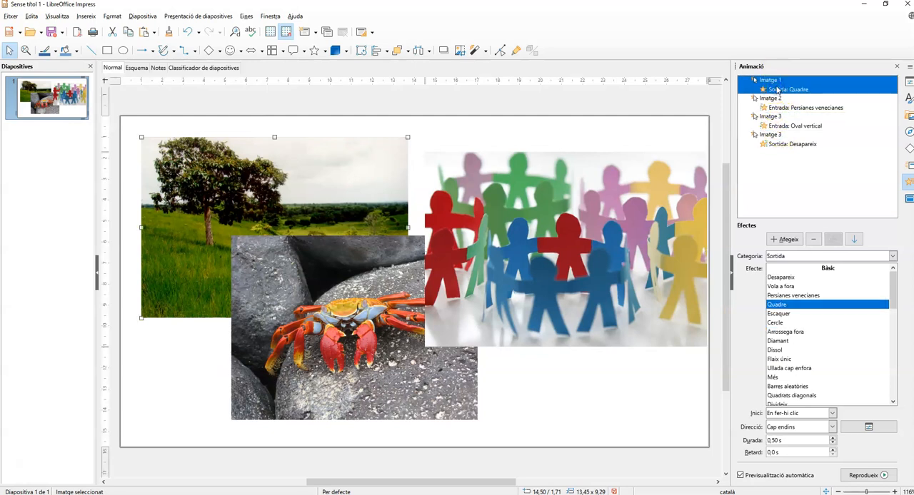
click(795, 258)
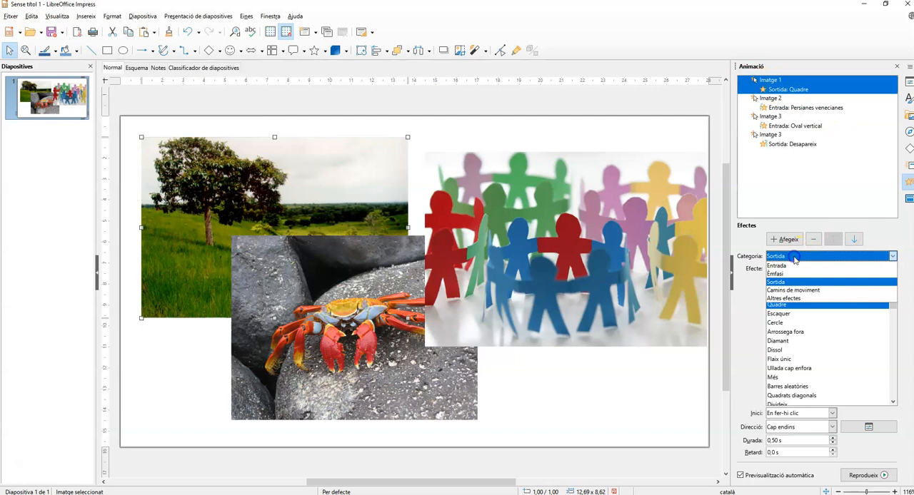
click(785, 266)
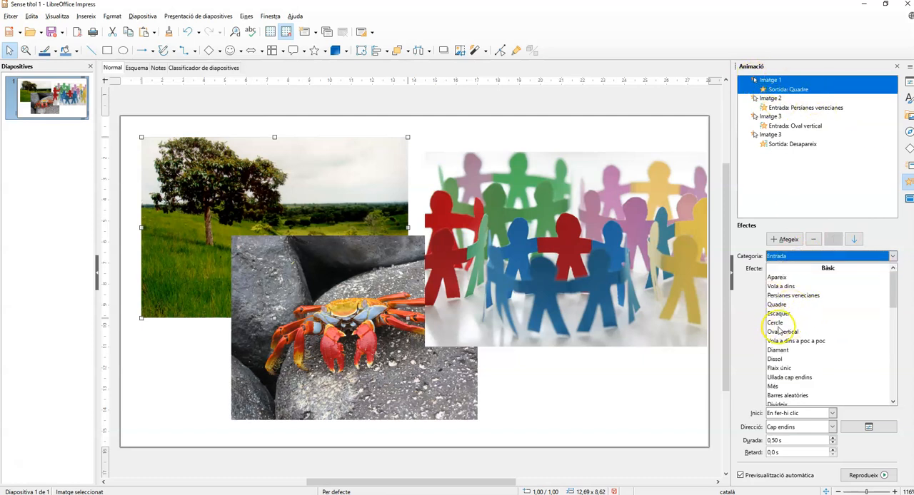
click(780, 287)
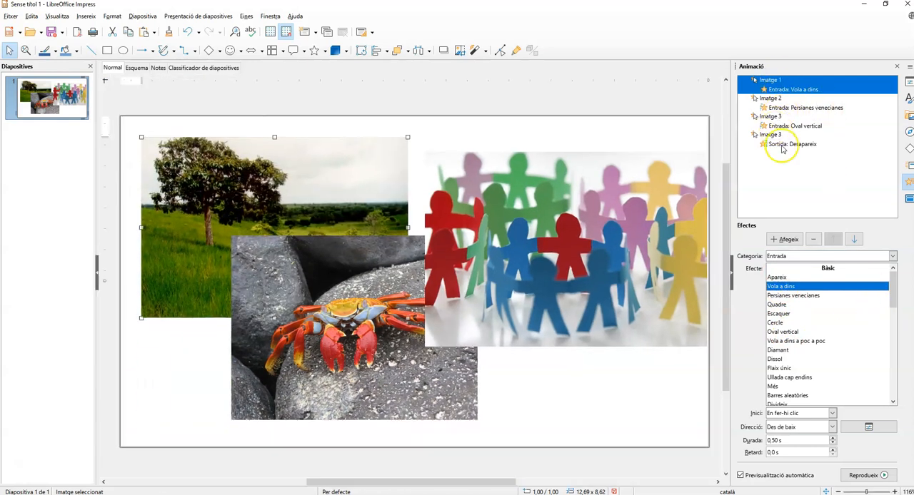
Step: Add a second animation to the tree image and set it to the Dissol effect from the Sortida category
click(779, 144)
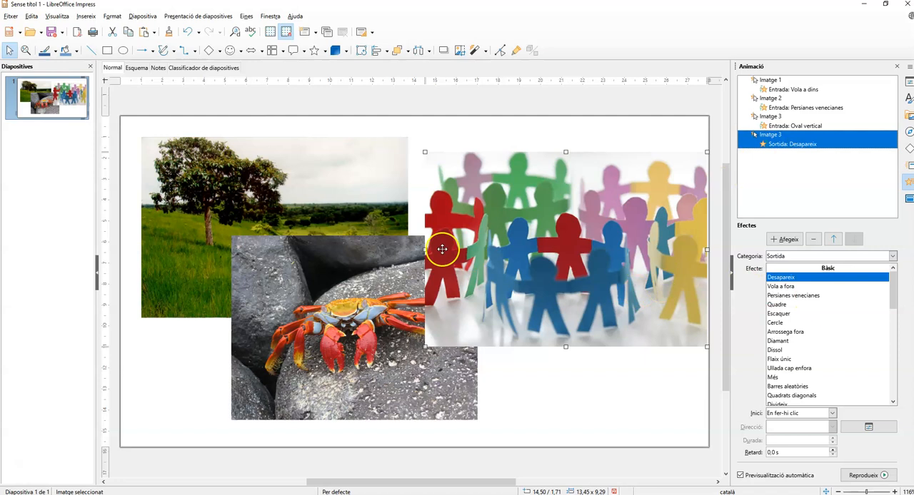
click(297, 187)
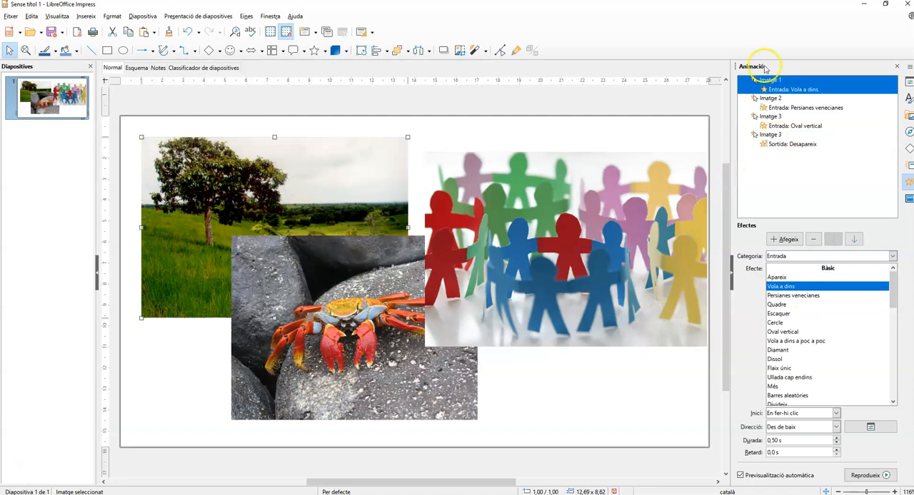
click(788, 239)
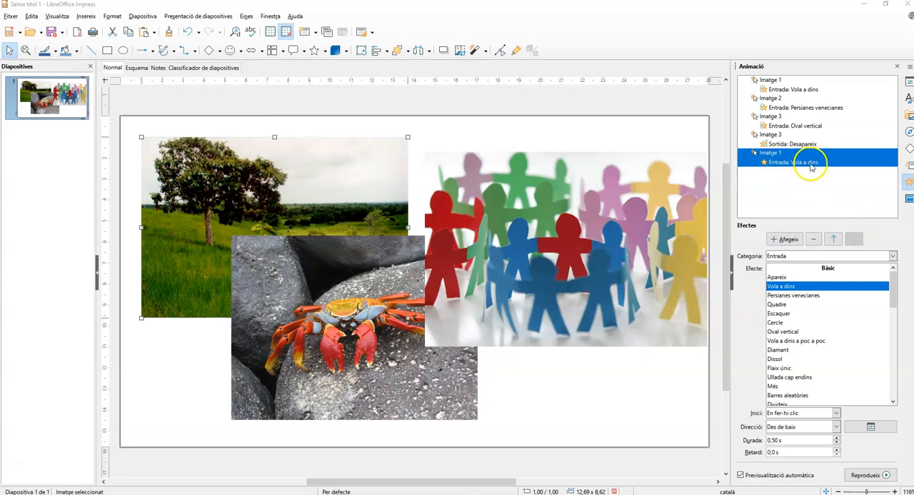
click(785, 256)
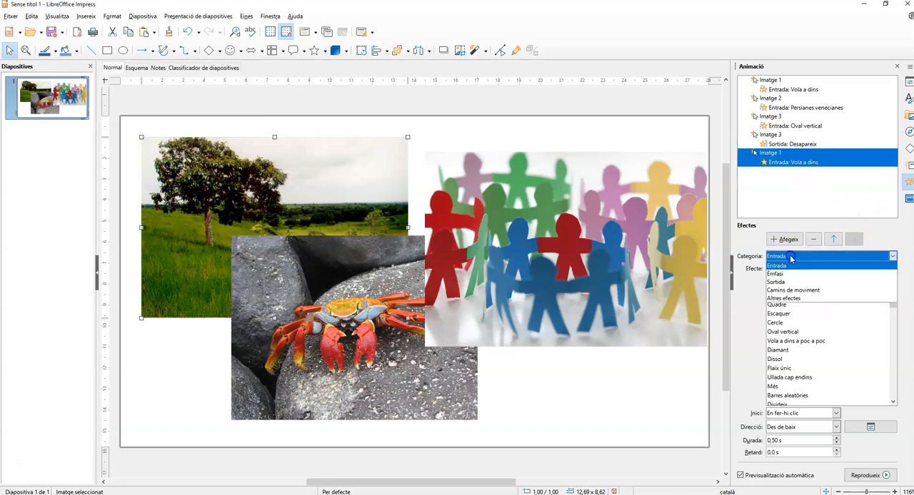
click(793, 282)
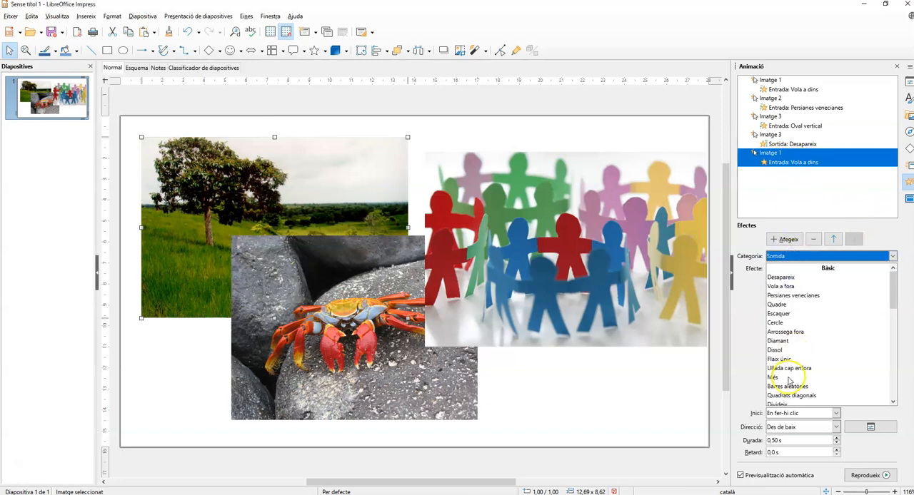
click(782, 351)
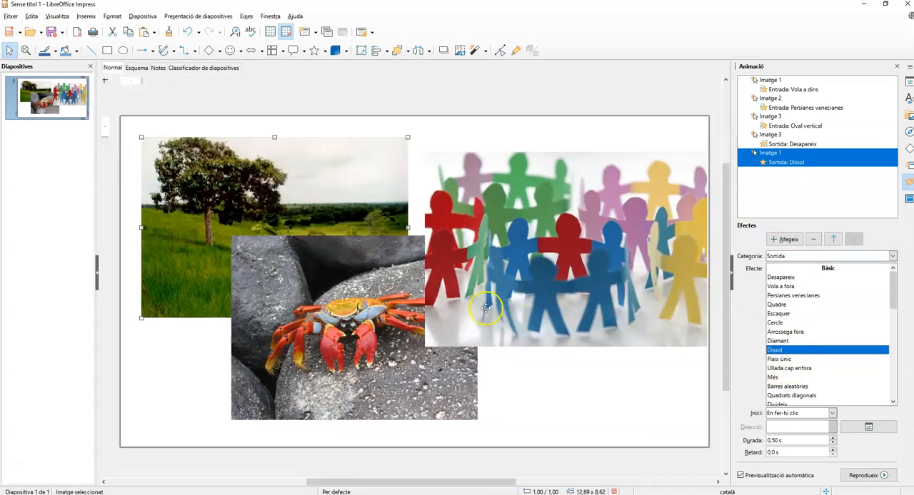
Step: Add a second animation to the crab image and set it to the Vola a fora effect from the Sortida category
click(395, 359)
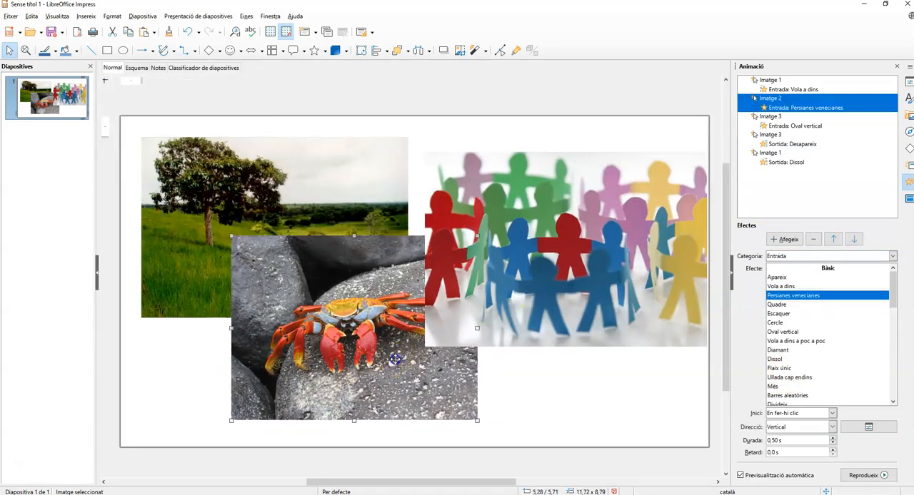
click(778, 239)
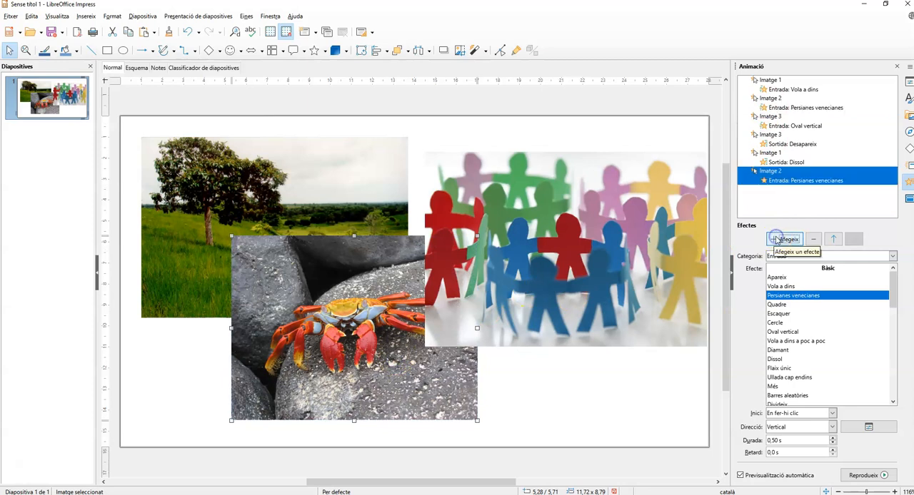
click(778, 256)
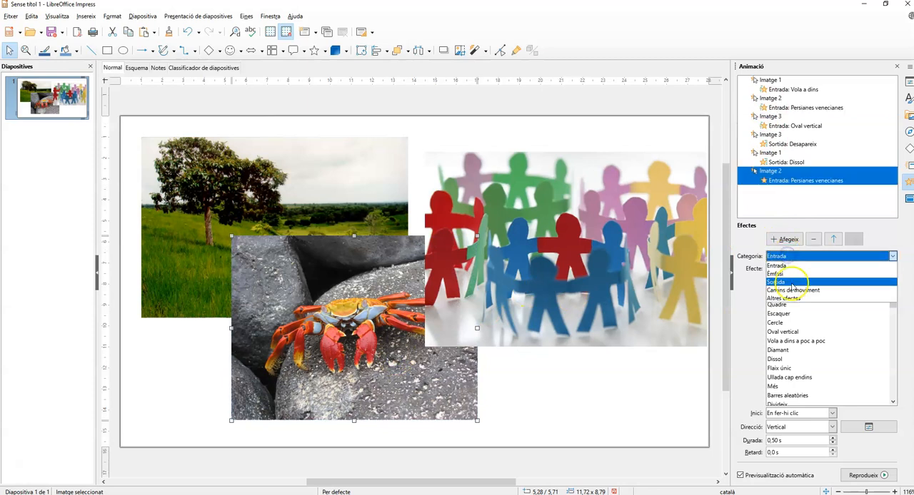
click(787, 284)
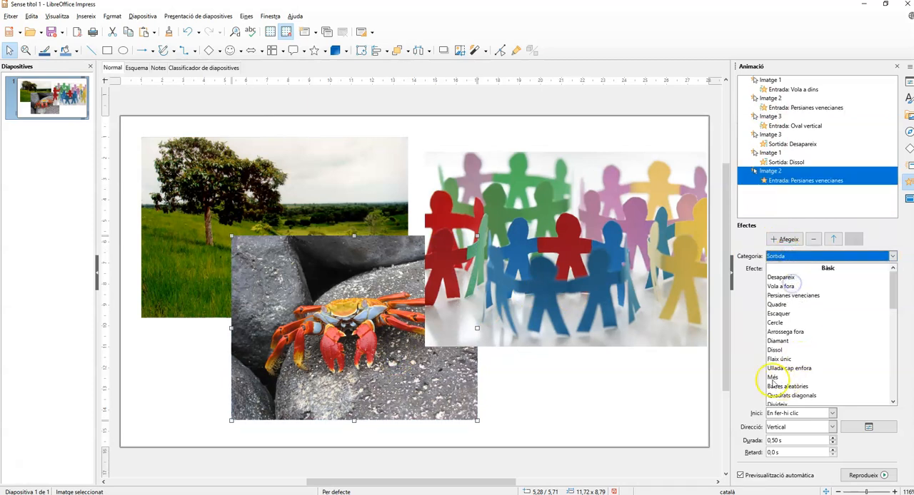
click(782, 287)
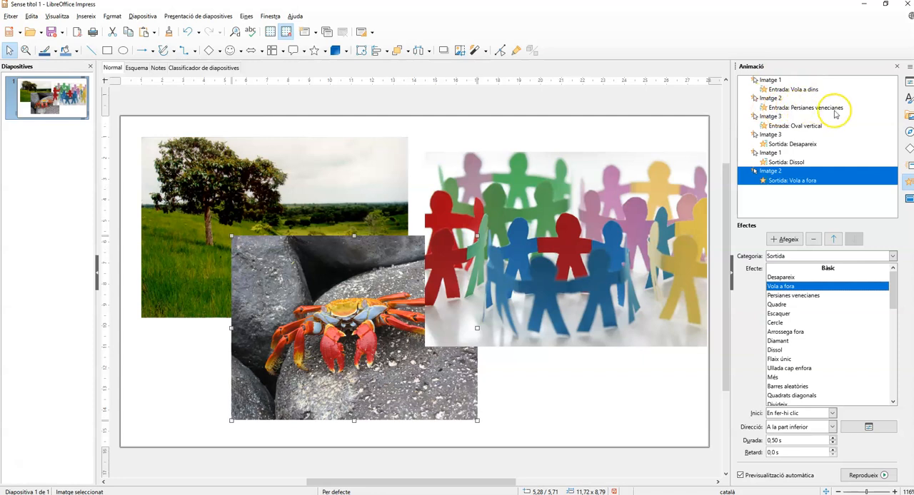
Step: Move the paper figures image's Desapareix exit effect down to the end of the animation order
click(778, 144)
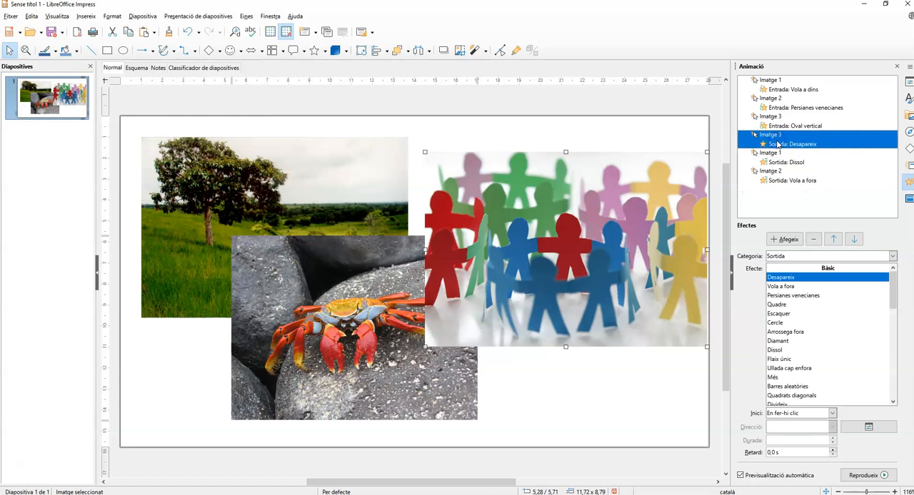
click(855, 240)
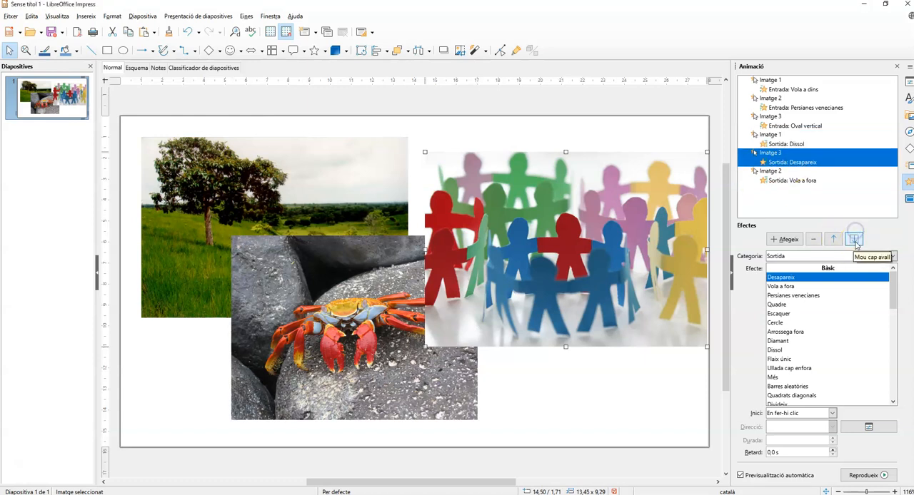
click(855, 240)
click(771, 83)
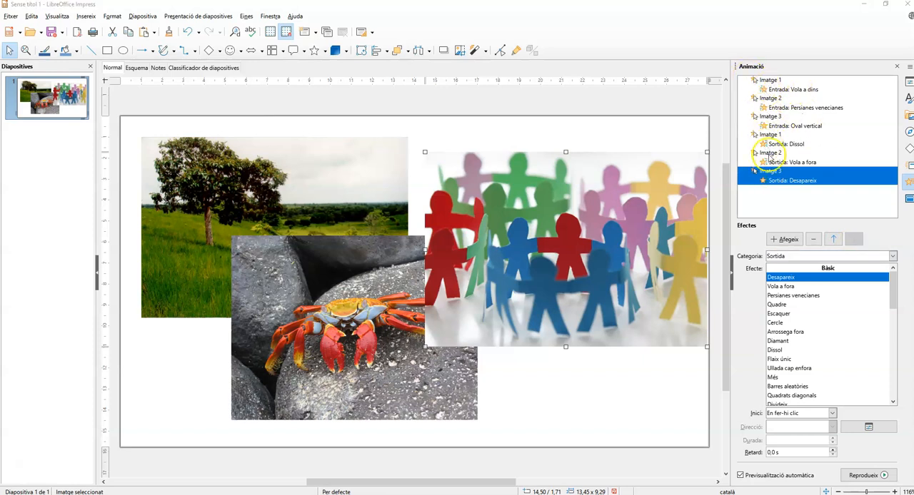
click(781, 206)
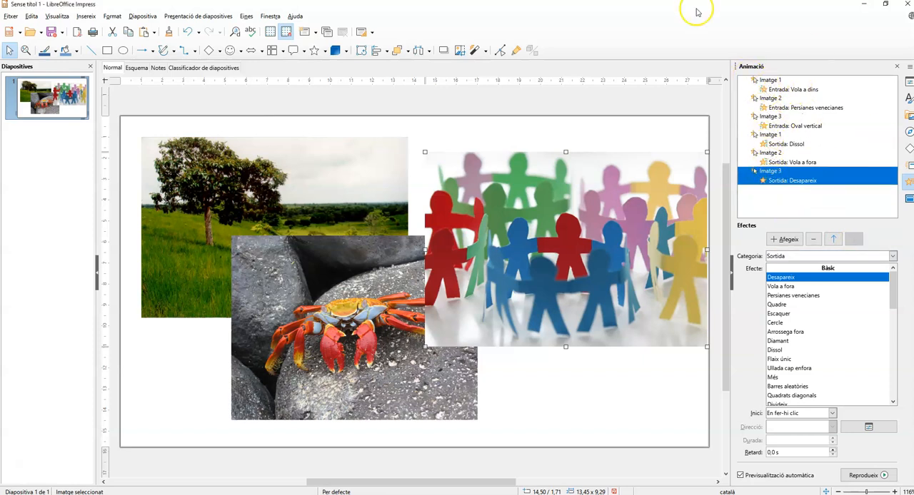
Step: Start the slide show from the first slide and play the tree image's entrance animation
click(187, 15)
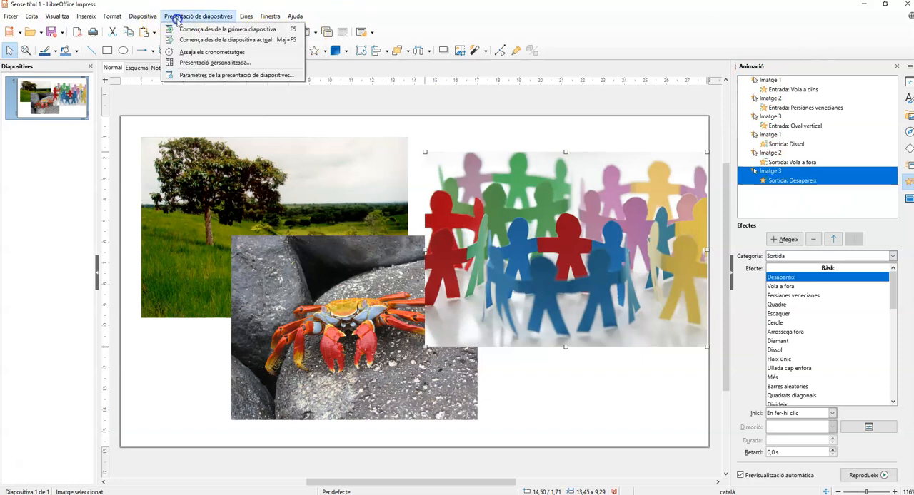
click(183, 29)
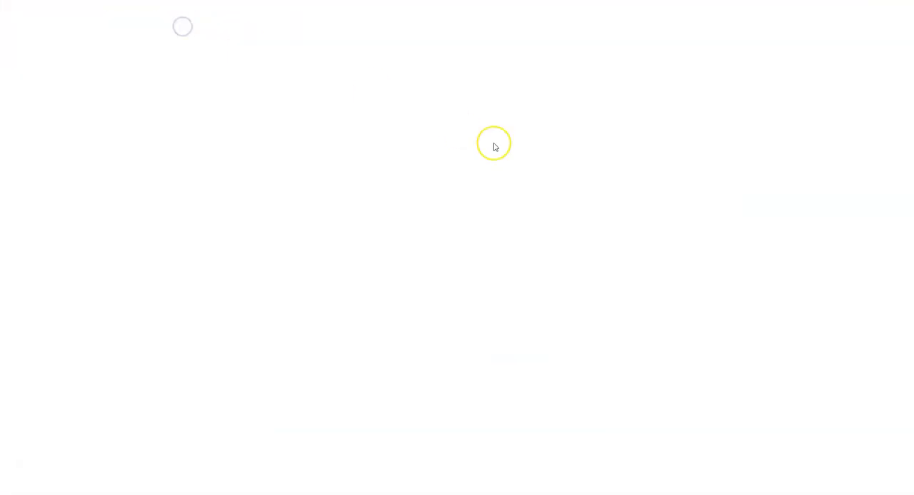
click(464, 195)
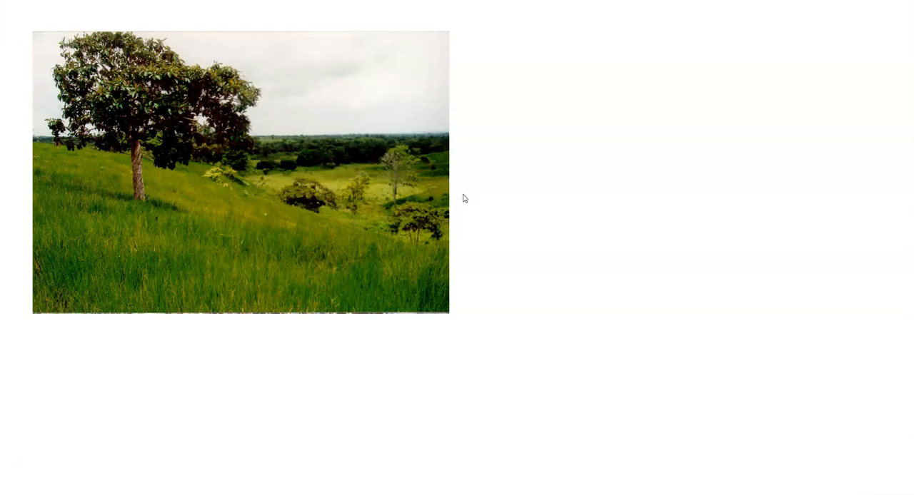